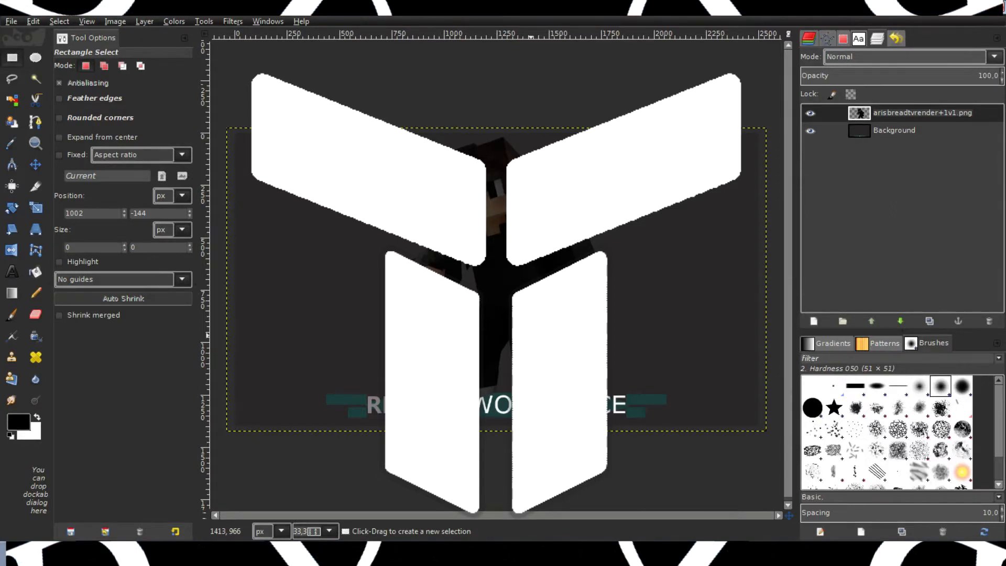
Hide and show the character render layer to compare the workspace with and without it
{"action": "scroll", "coordinate": [531, 336], "scroll_direction": "up", "scroll_amount": 1}
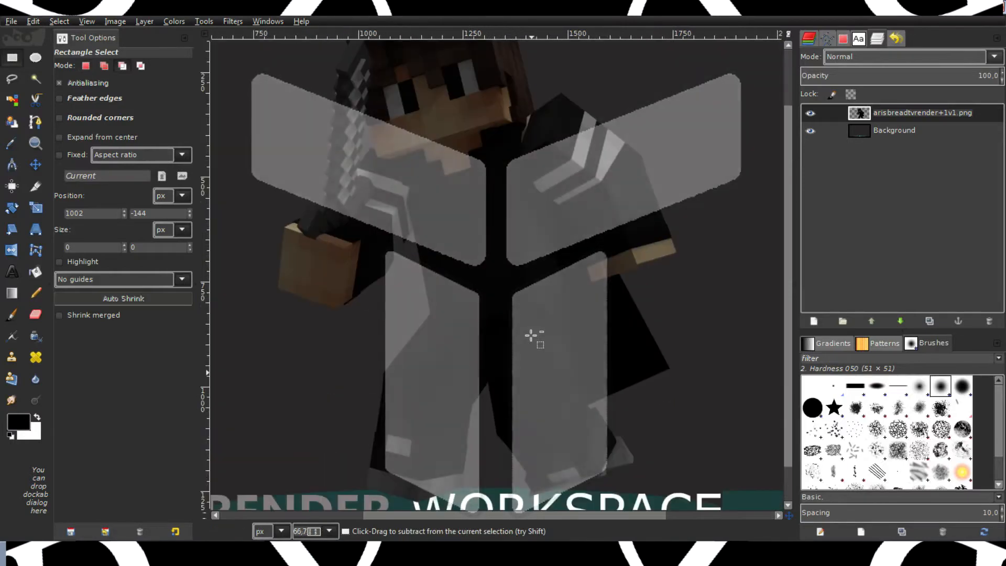
{"action": "scroll", "coordinate": [531, 336], "scroll_direction": "down", "scroll_amount": 1}
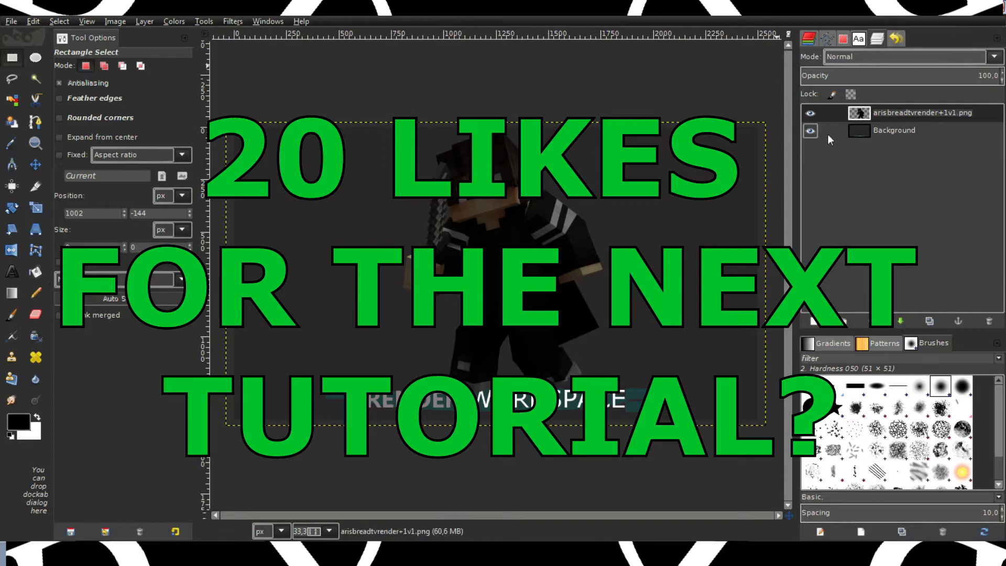
{"action": "left_click", "coordinate": [810, 112]}
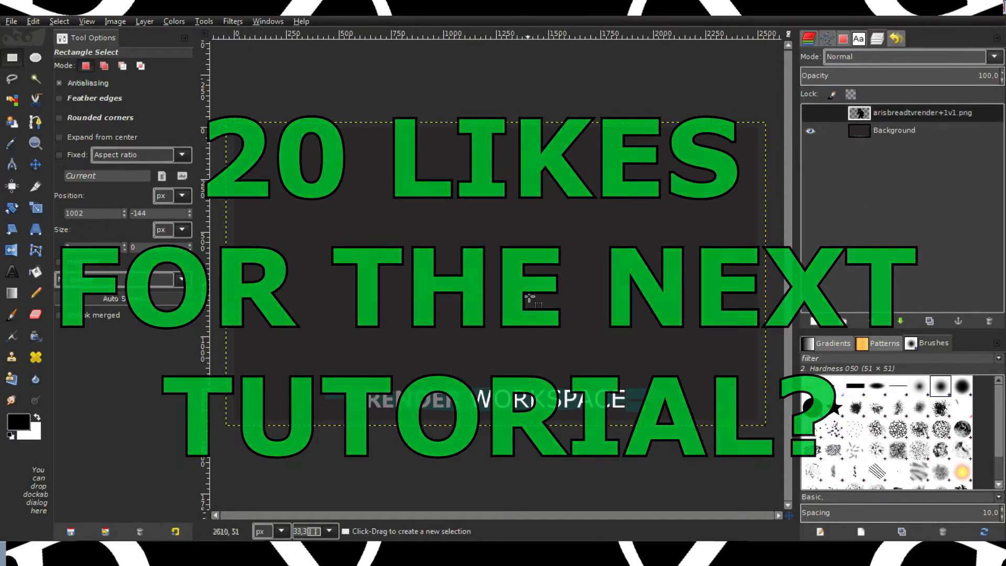
{"action": "left_click", "coordinate": [810, 113]}
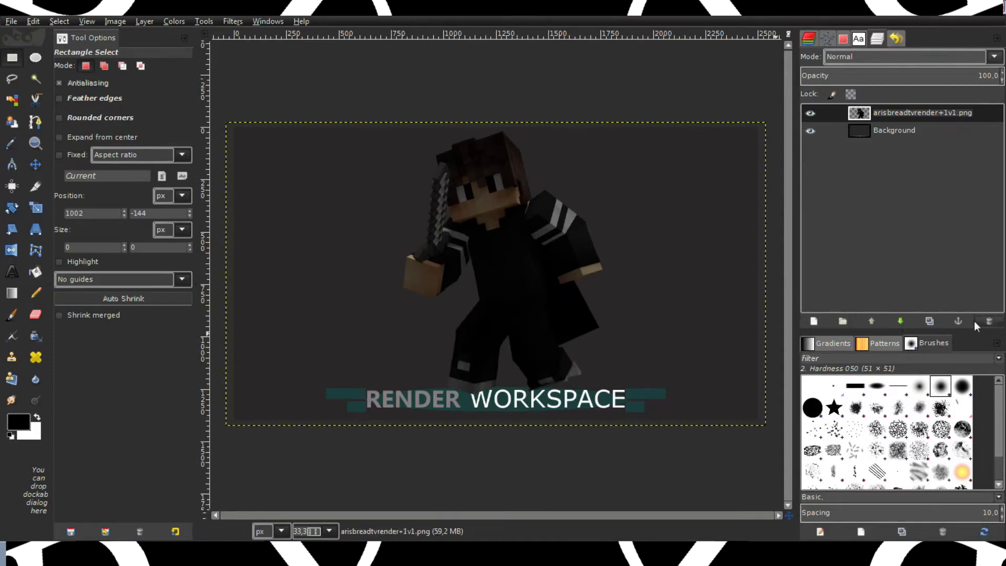
Select the character's outline from the render layer's alpha and add a new transparent 2500 × 1400 px layer above it
{"action": "right_click", "coordinate": [873, 114]}
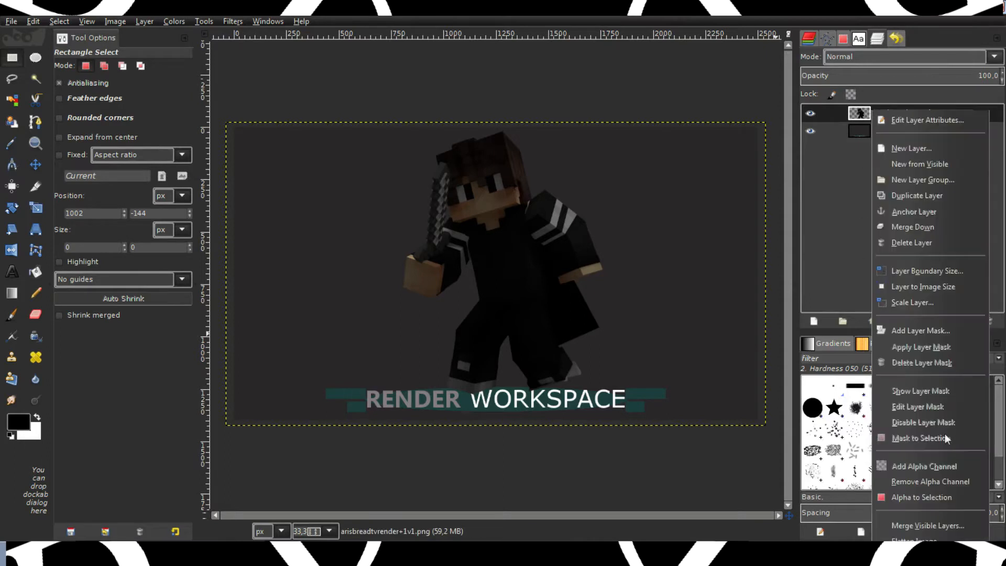
{"action": "left_click", "coordinate": [929, 496]}
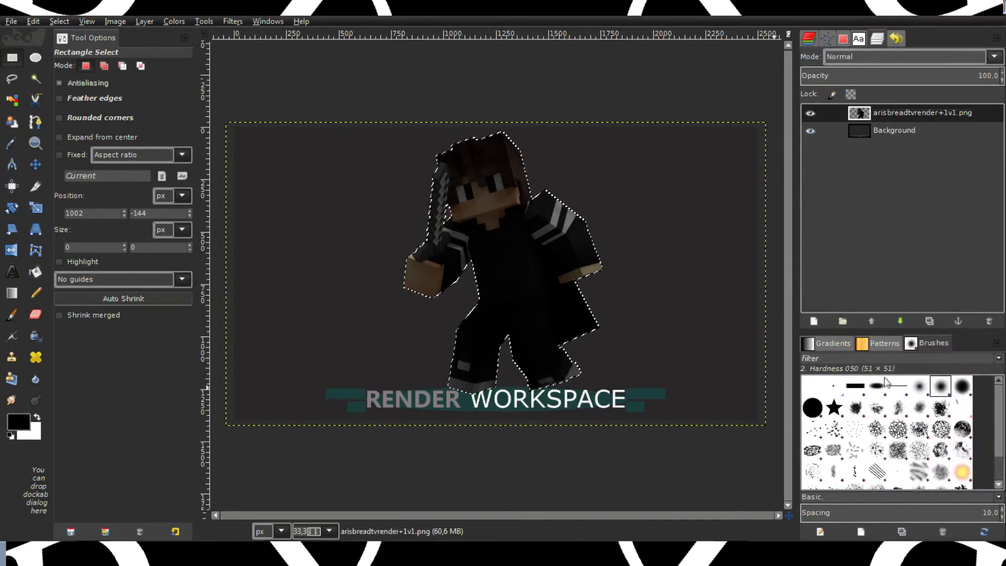
{"action": "left_click", "coordinate": [814, 320]}
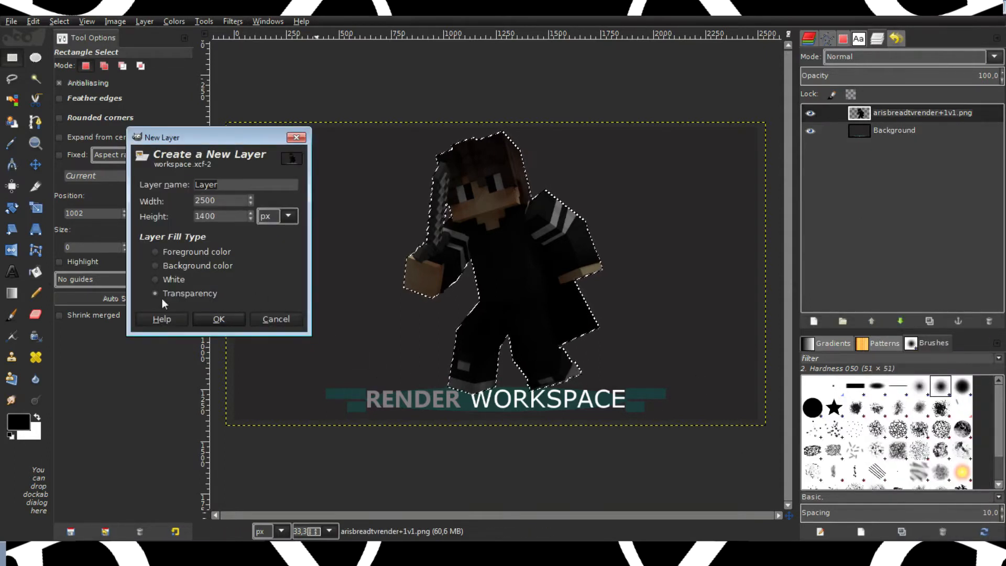
{"action": "left_click", "coordinate": [218, 318]}
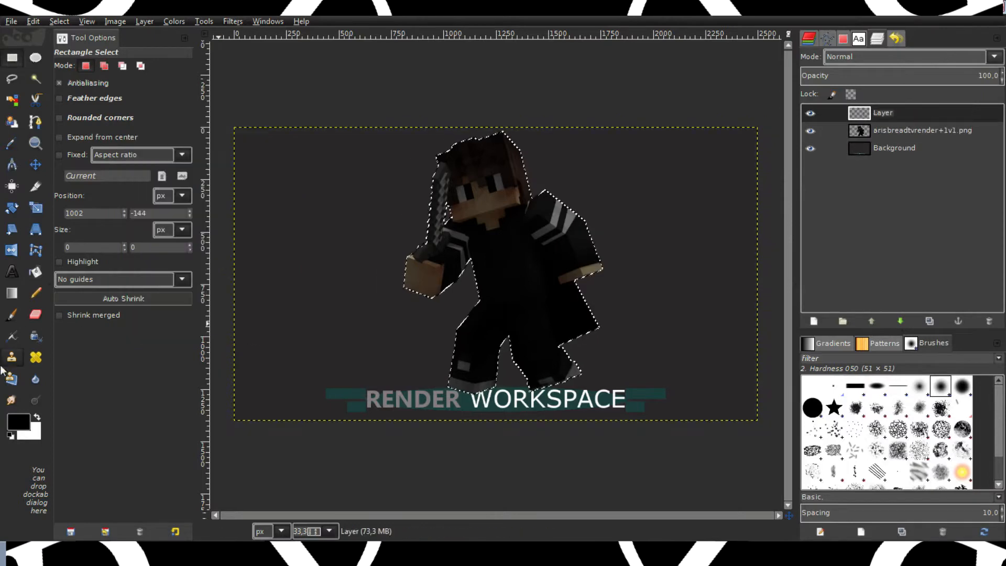
Invert the selection, bucket-fill the area around the character with white on the new layer, and clear the selection
{"action": "left_click", "coordinate": [37, 275]}
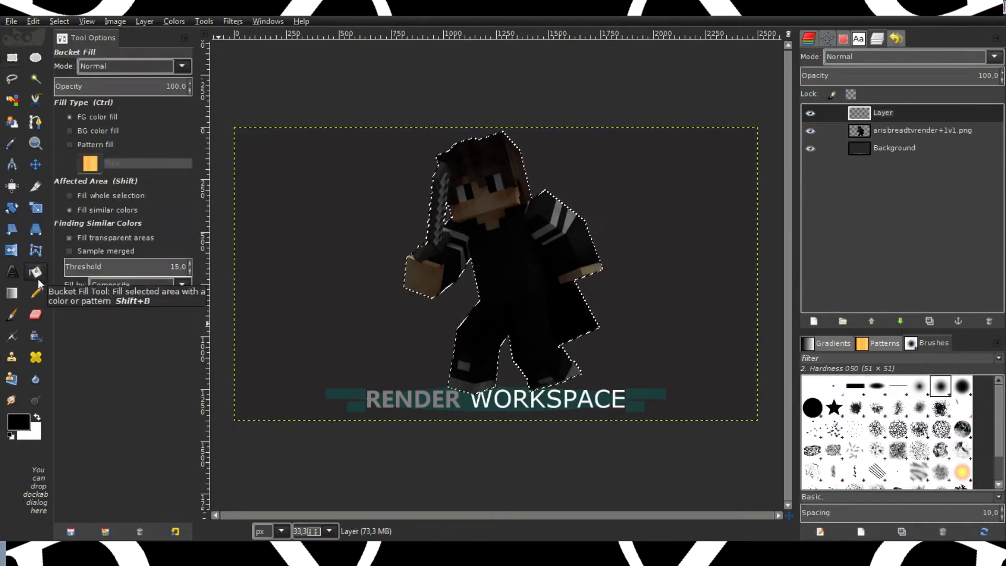
{"action": "left_click", "coordinate": [37, 417]}
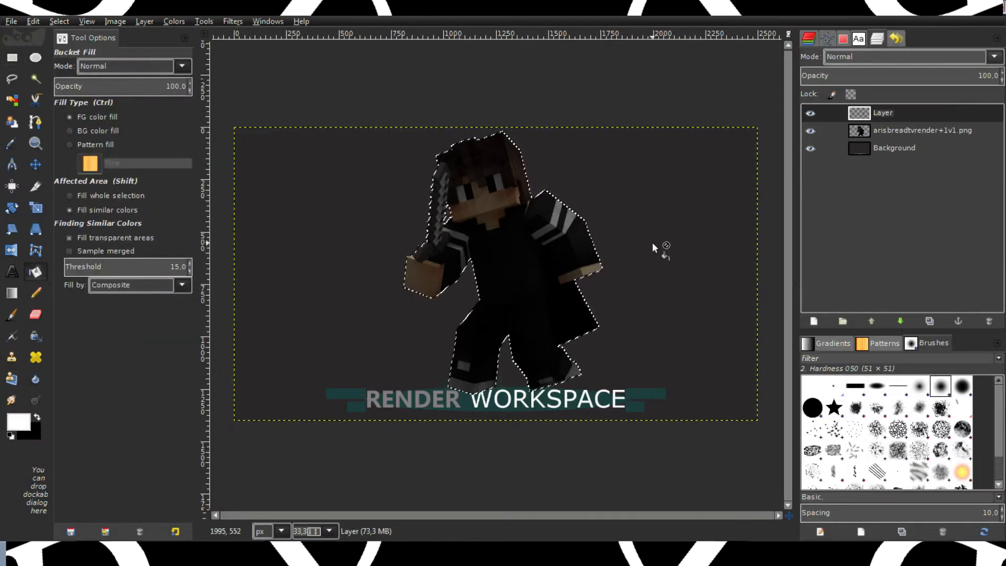
{"action": "left_click", "coordinate": [46, 21]}
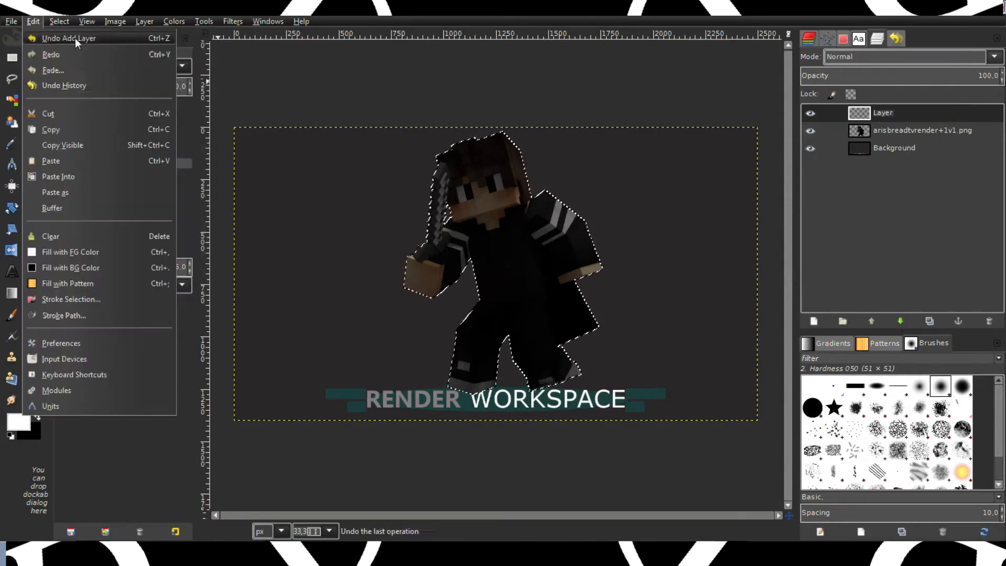
{"action": "left_click", "coordinate": [87, 69]}
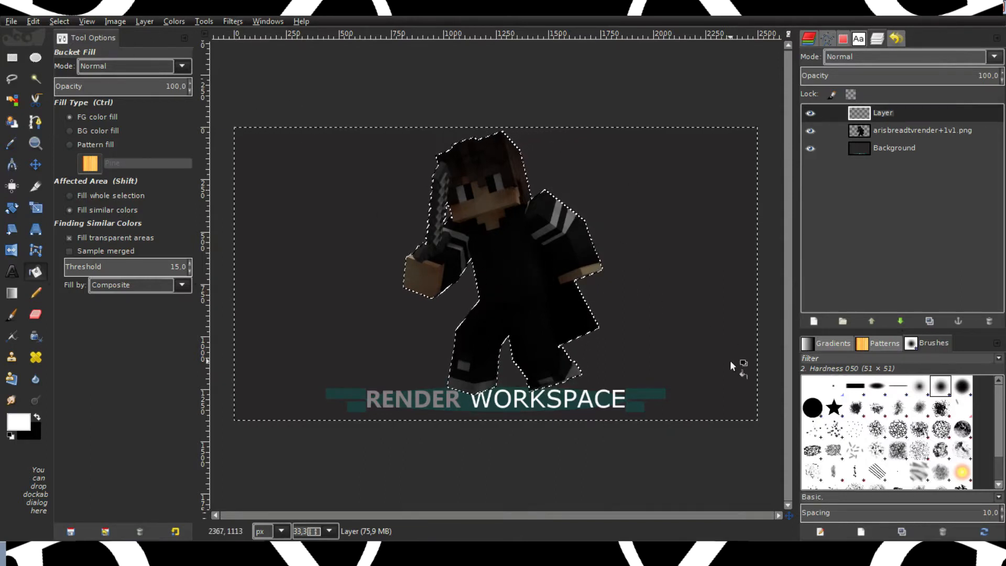
{"action": "left_click", "coordinate": [664, 338]}
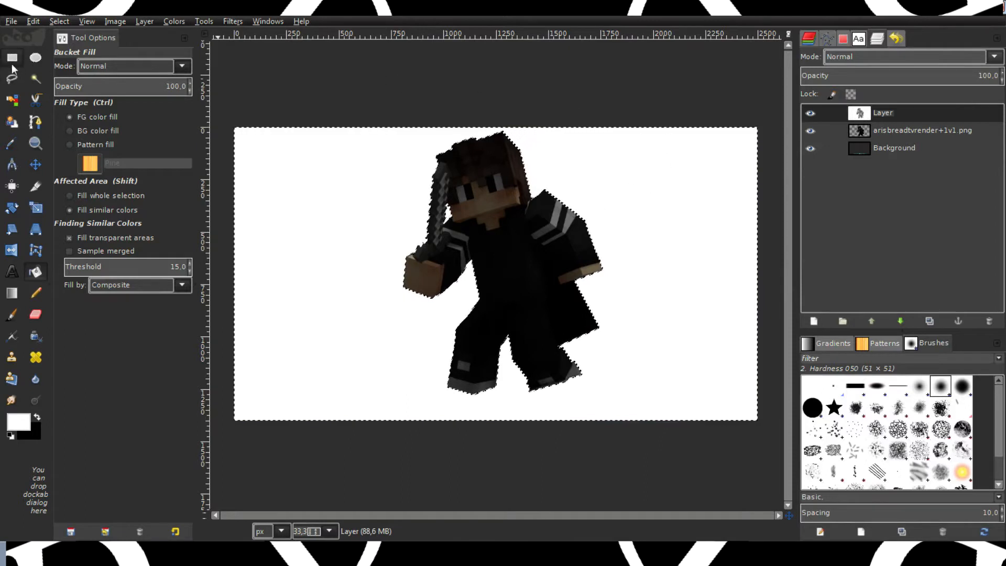
{"action": "left_click", "coordinate": [12, 57]}
{"action": "left_click", "coordinate": [482, 245]}
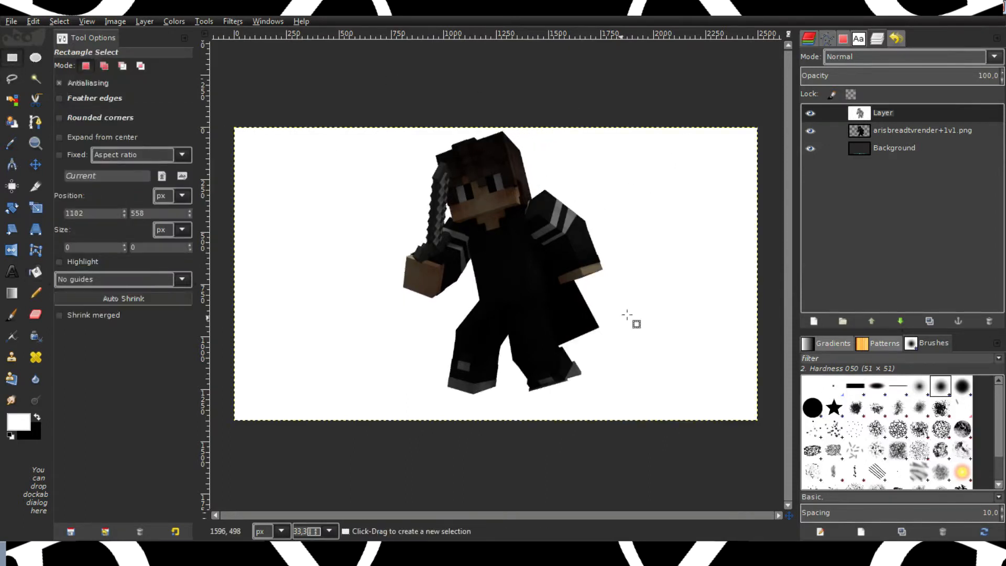
{"action": "left_click", "coordinate": [60, 21]}
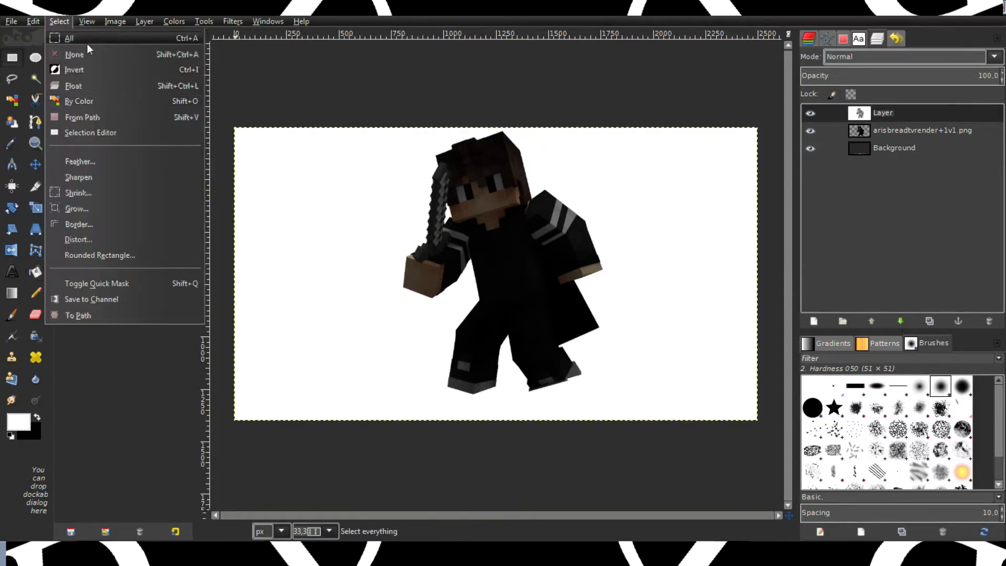
{"action": "key", "text": "Escape"}
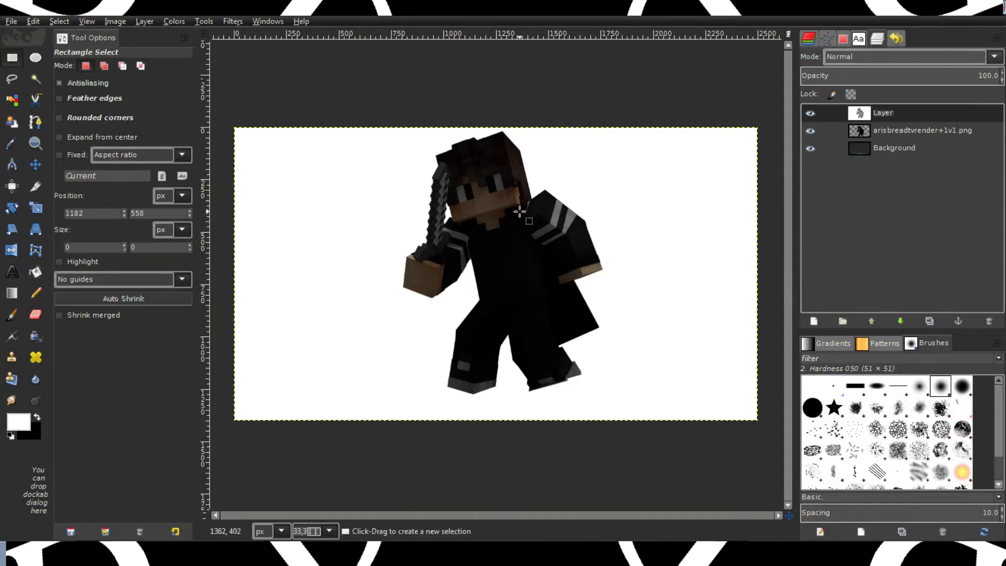
Apply a Gaussian Blur with a 40 px horizontal and vertical radius to the white layer
{"action": "scroll", "coordinate": [522, 210], "scroll_direction": "up", "scroll_amount": 1}
{"action": "scroll", "coordinate": [522, 211], "scroll_direction": "down", "scroll_amount": 1}
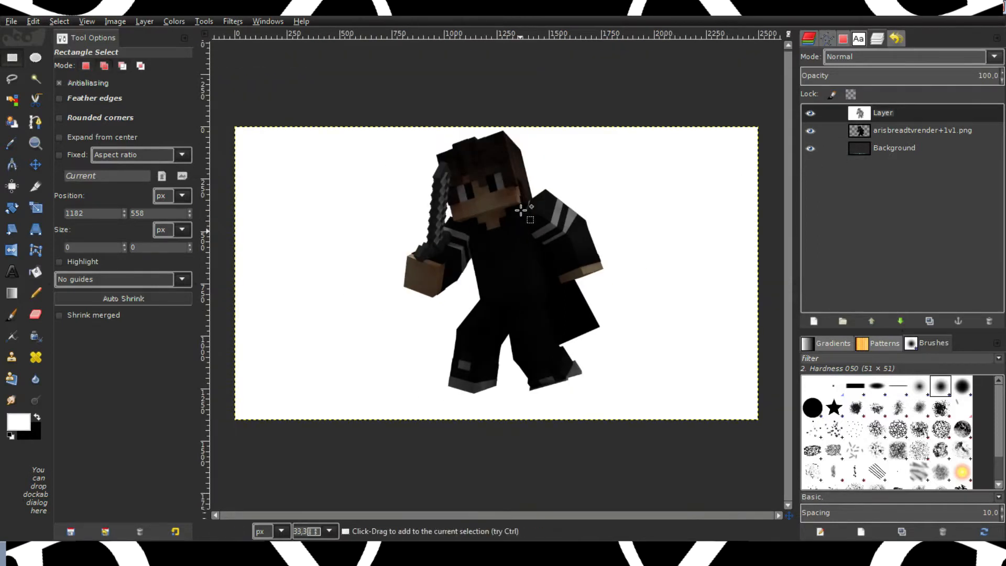
{"action": "middle_click", "coordinate": [521, 211]}
{"action": "left_click_drag", "start_coordinate": [542, 225], "coordinate": [548, 225]}
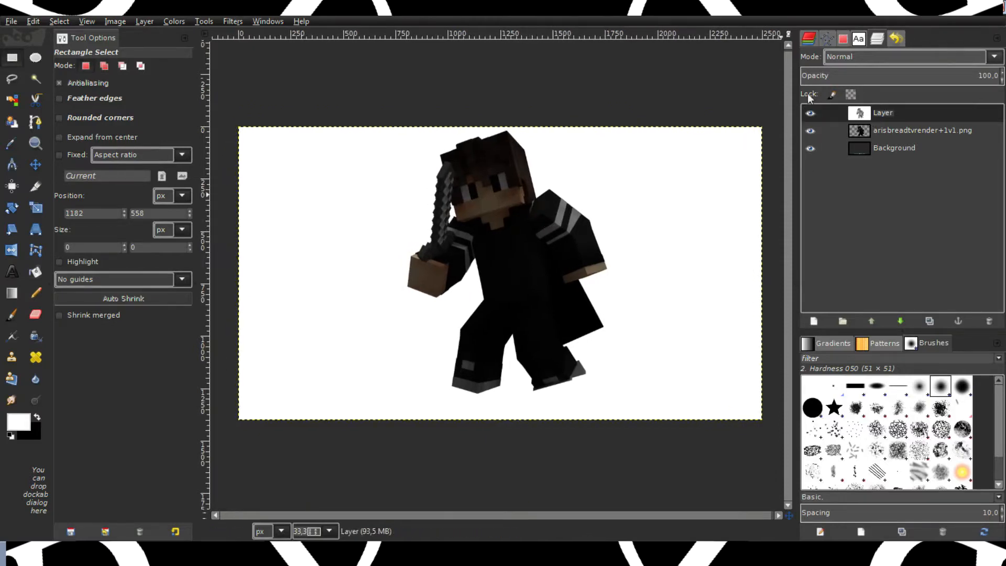
{"action": "left_click", "coordinate": [231, 22]}
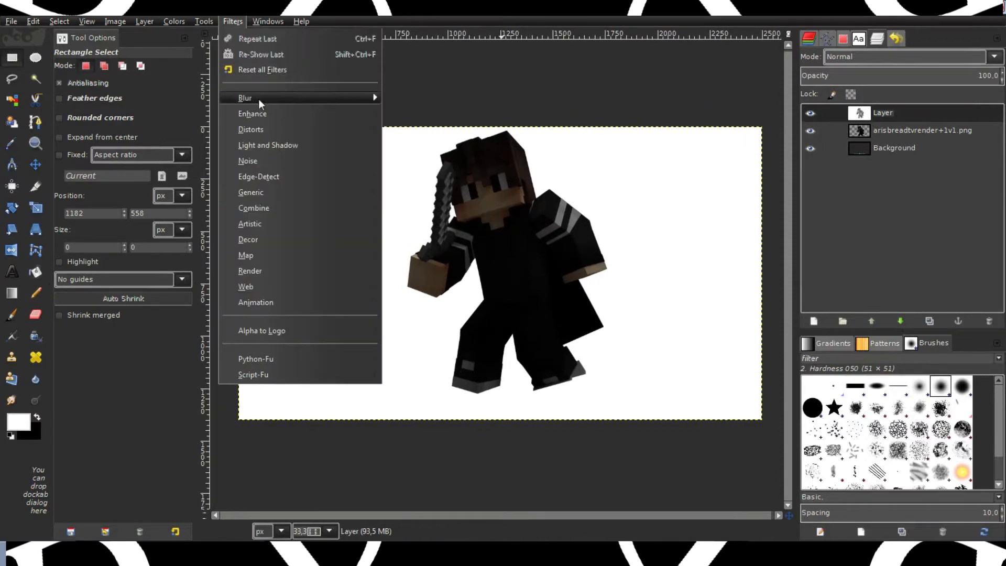
{"action": "mouse_move", "coordinate": [269, 98]}
{"action": "left_click", "coordinate": [479, 117]}
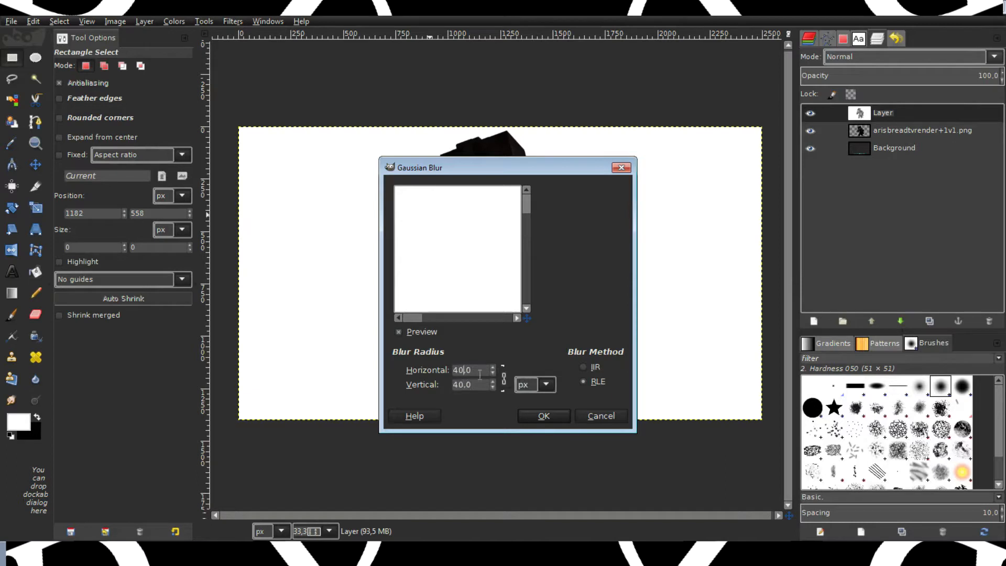
{"action": "left_click", "coordinate": [556, 417]}
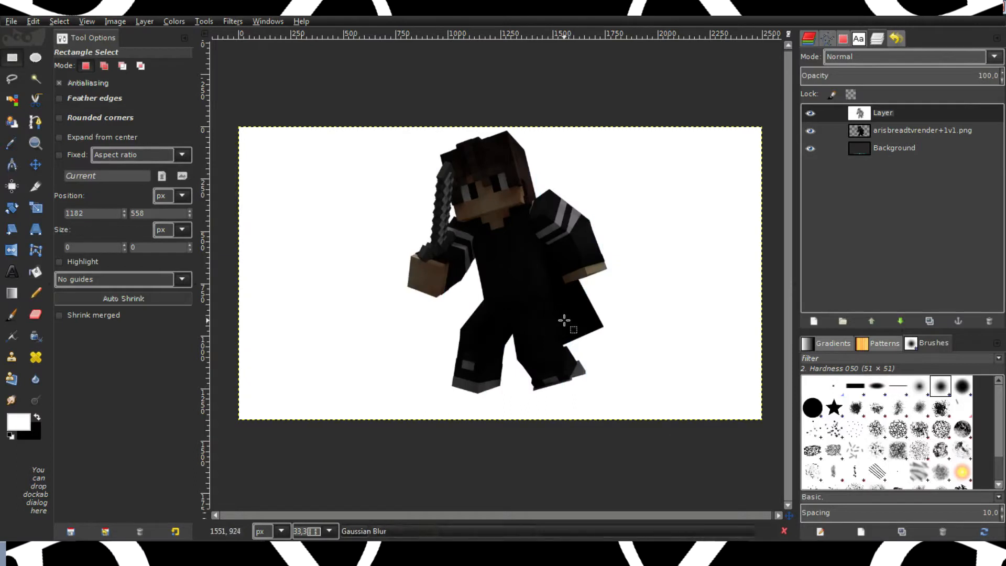
Delete the blurred white outside the character using the render layer's inverted alpha selection, and clear the selection
{"action": "left_click_drag", "start_coordinate": [565, 321], "coordinate": [564, 323]}
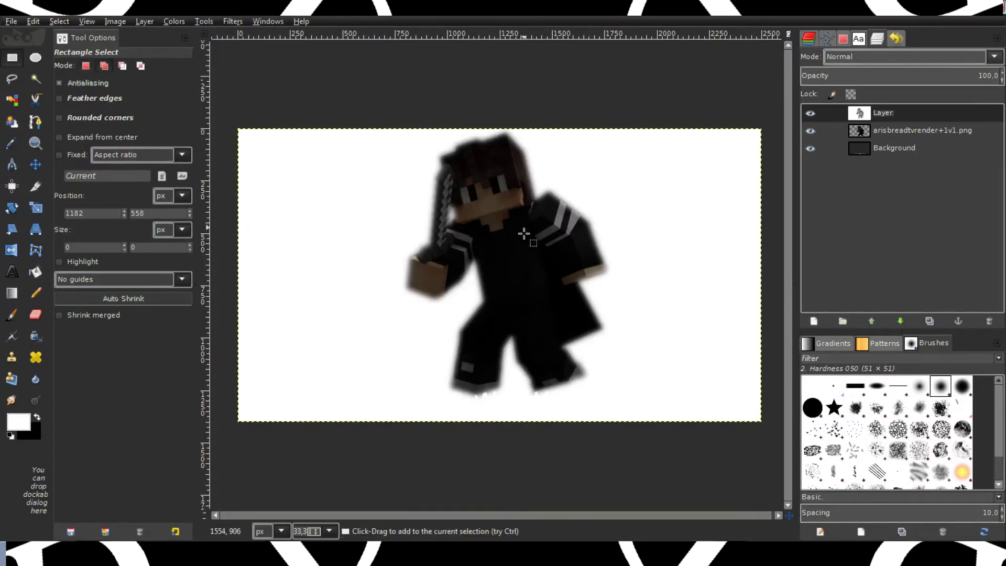
{"action": "scroll", "coordinate": [546, 288], "scroll_direction": "up", "scroll_amount": 1}
{"action": "scroll", "coordinate": [546, 288], "scroll_direction": "down", "scroll_amount": 1}
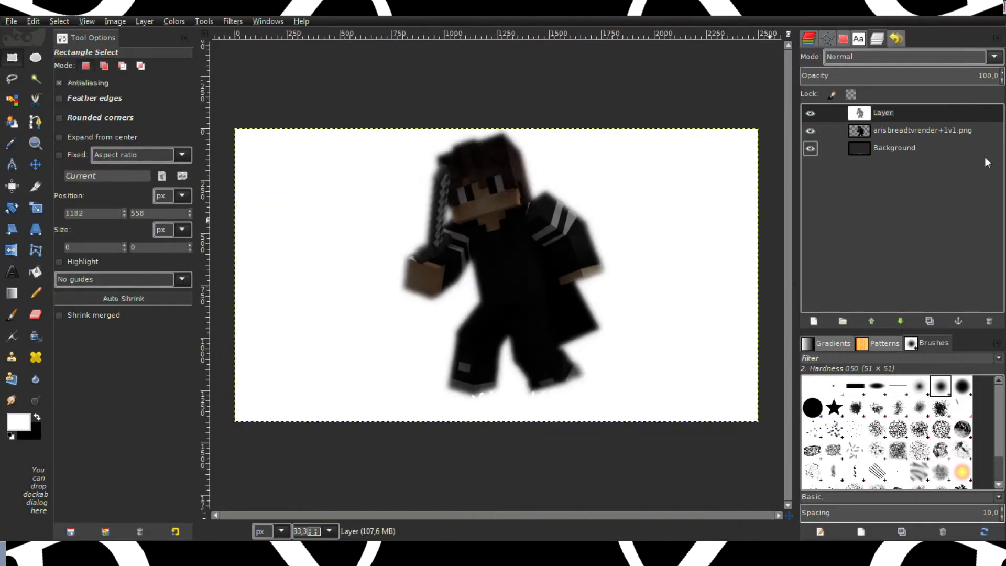
{"action": "right_click", "coordinate": [873, 131]}
{"action": "left_click", "coordinate": [886, 382]}
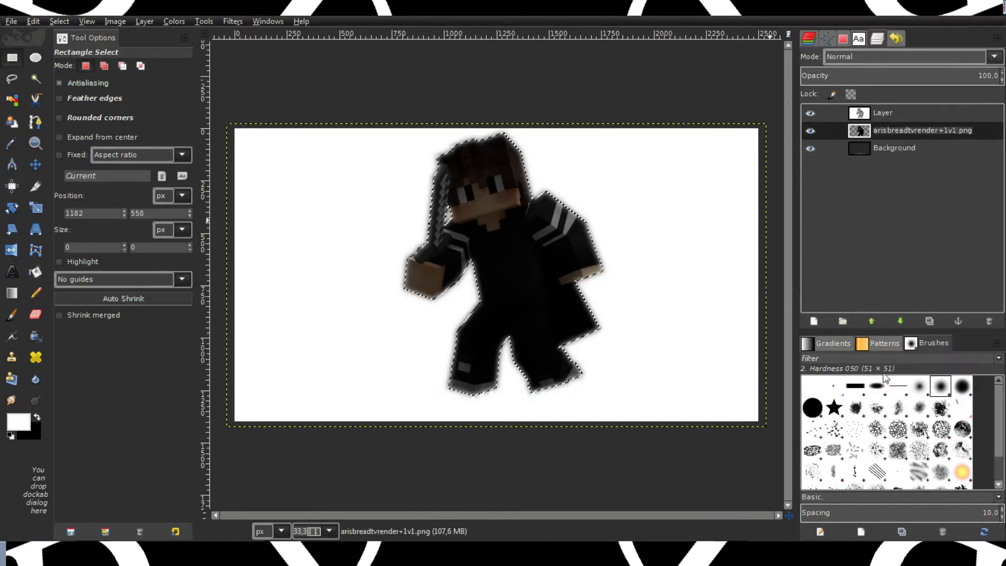
{"action": "left_click", "coordinate": [59, 21]}
{"action": "left_click", "coordinate": [105, 70]}
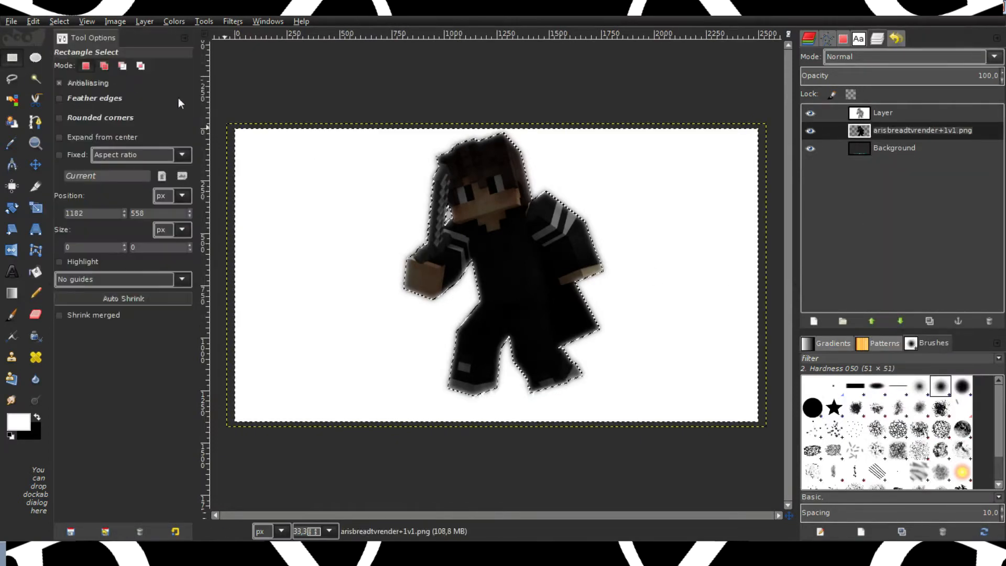
{"action": "left_click", "coordinate": [886, 113]}
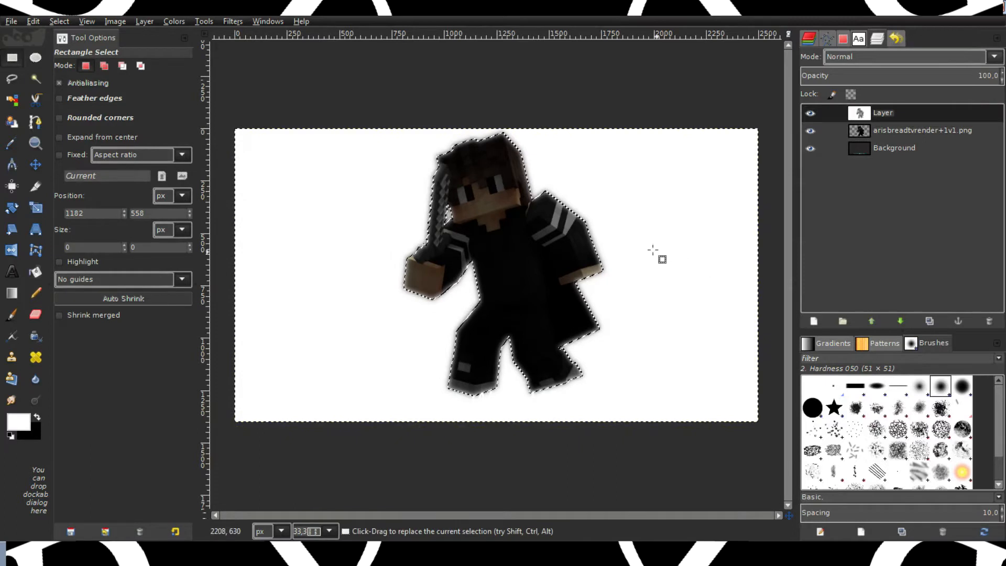
{"action": "key", "text": "Delete"}
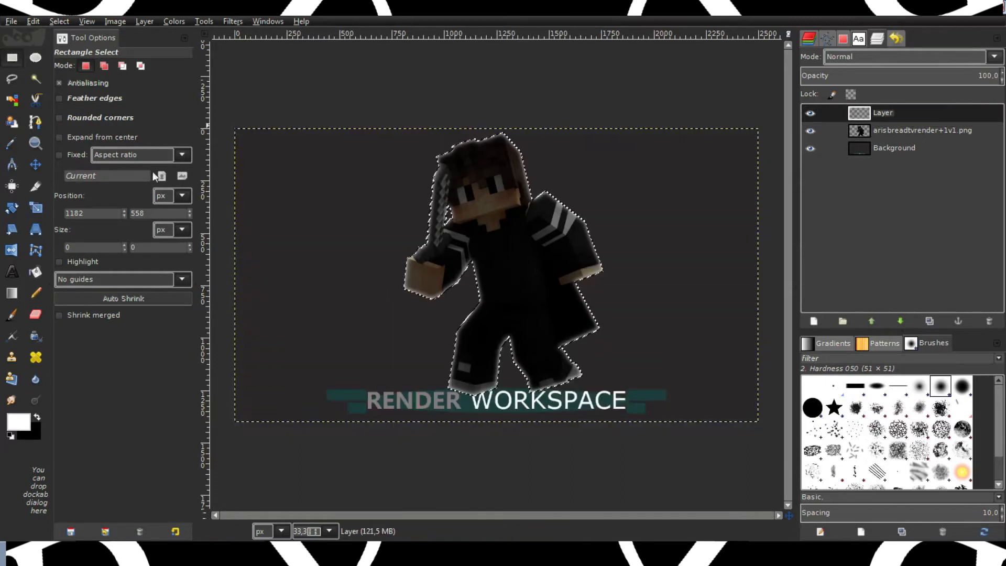
{"action": "left_click", "coordinate": [447, 264]}
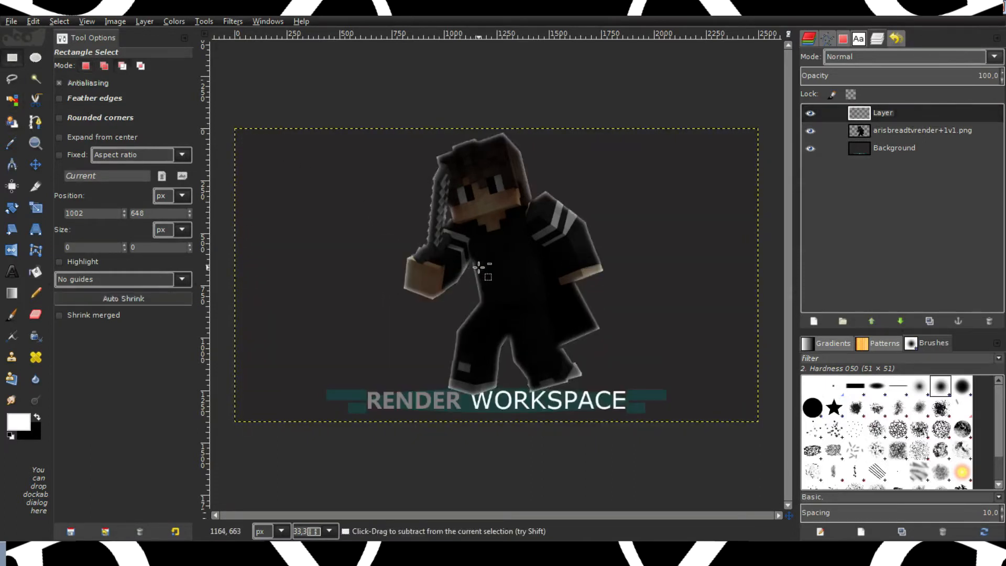
Examine the white rim light along the character's edges at several magnifications, from the whole figure to the cape and legs
{"action": "scroll", "coordinate": [550, 275], "scroll_direction": "up", "scroll_amount": 1}
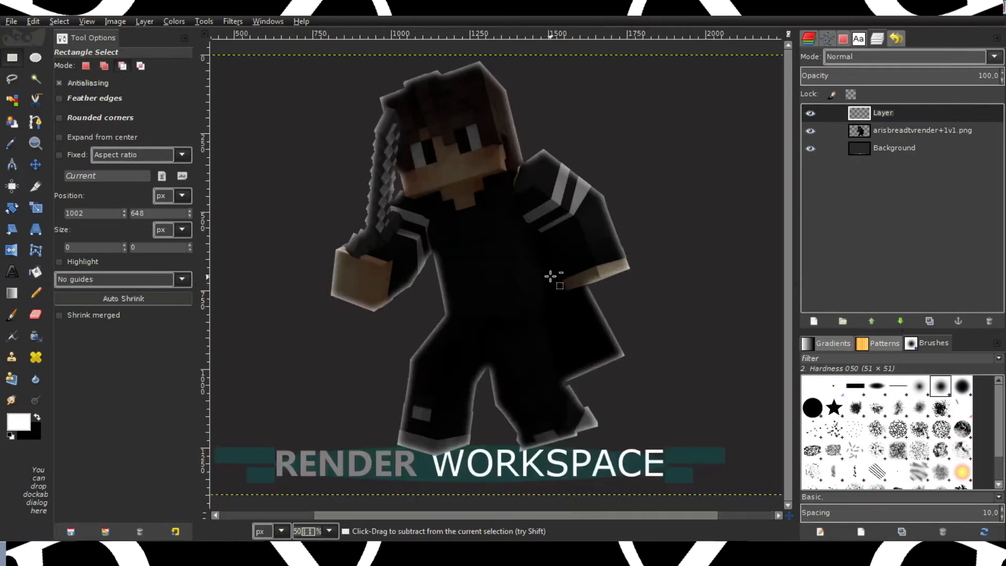
{"action": "scroll", "coordinate": [551, 275], "scroll_direction": "up", "scroll_amount": 1}
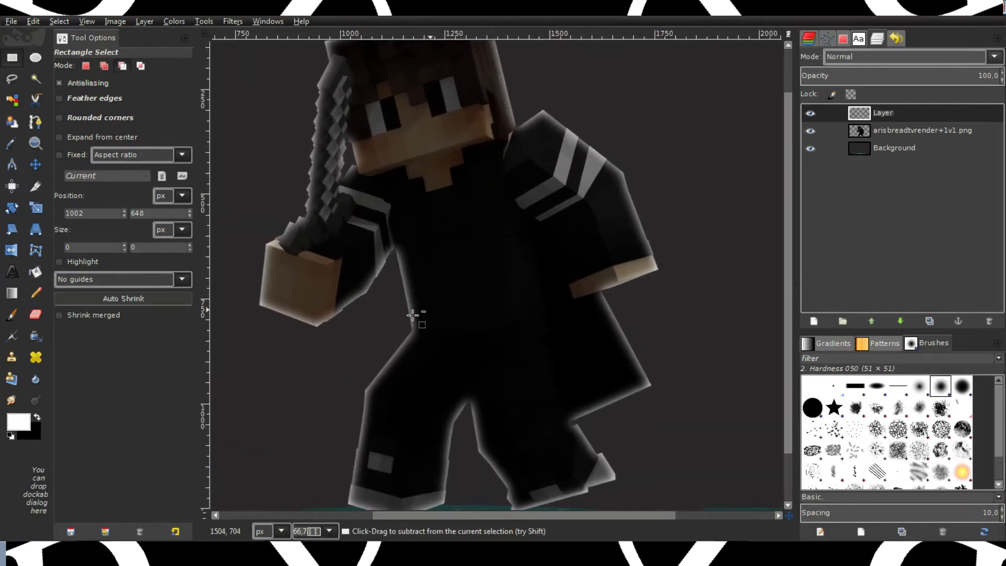
{"action": "scroll", "coordinate": [528, 387], "scroll_direction": "down", "scroll_amount": 1}
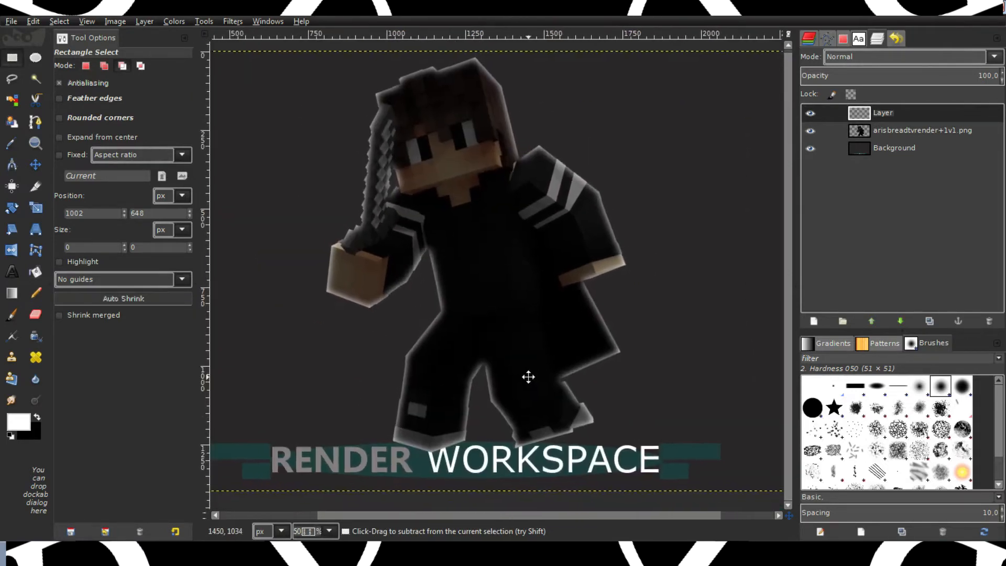
{"action": "left_click_drag", "start_coordinate": [534, 378], "coordinate": [540, 379]}
{"action": "scroll", "coordinate": [543, 381], "scroll_direction": "down", "scroll_amount": 1}
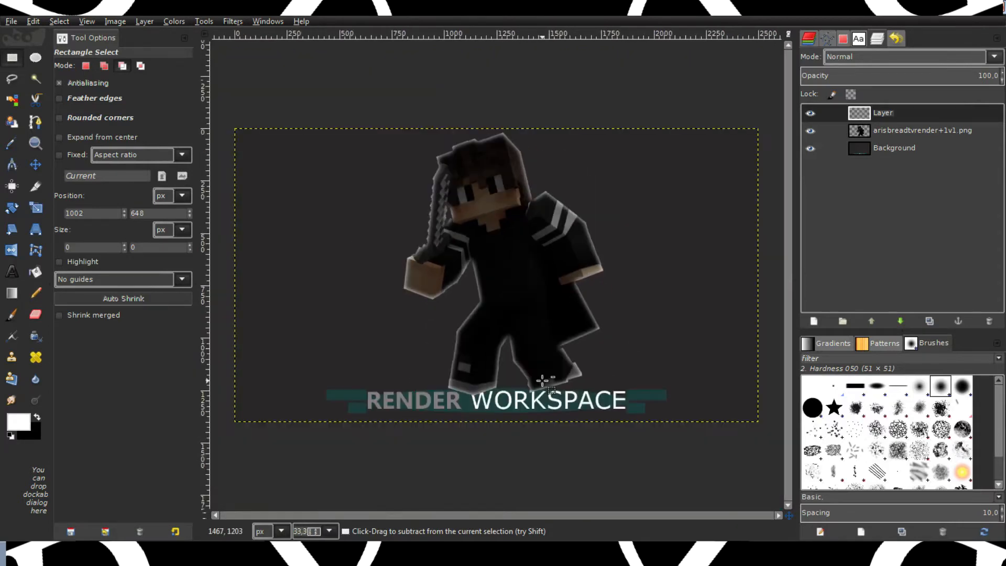
{"action": "scroll", "coordinate": [544, 374], "scroll_direction": "up", "scroll_amount": 1}
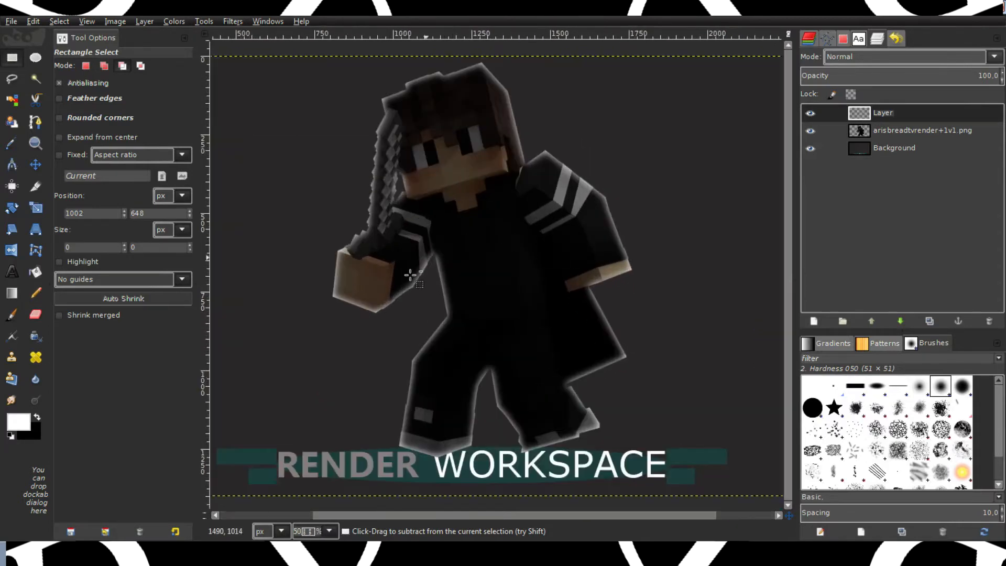
{"action": "left_click_drag", "start_coordinate": [523, 317], "coordinate": [521, 299]}
{"action": "scroll", "coordinate": [604, 338], "scroll_direction": "up", "scroll_amount": 2}
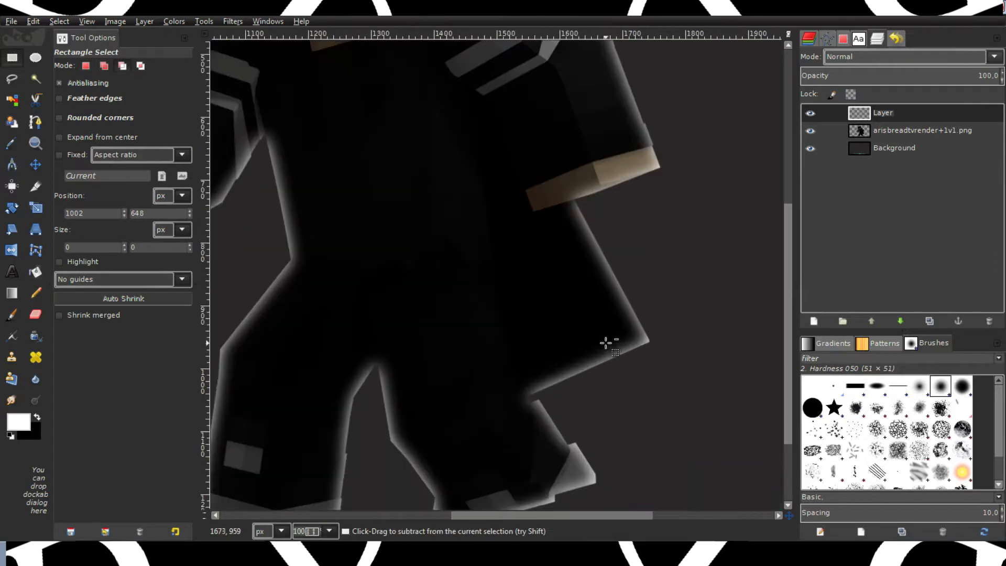
Hide the white rim light layer and activate the Free Select tool for work on the lower edge of the character's cape
{"action": "left_click", "coordinate": [810, 112]}
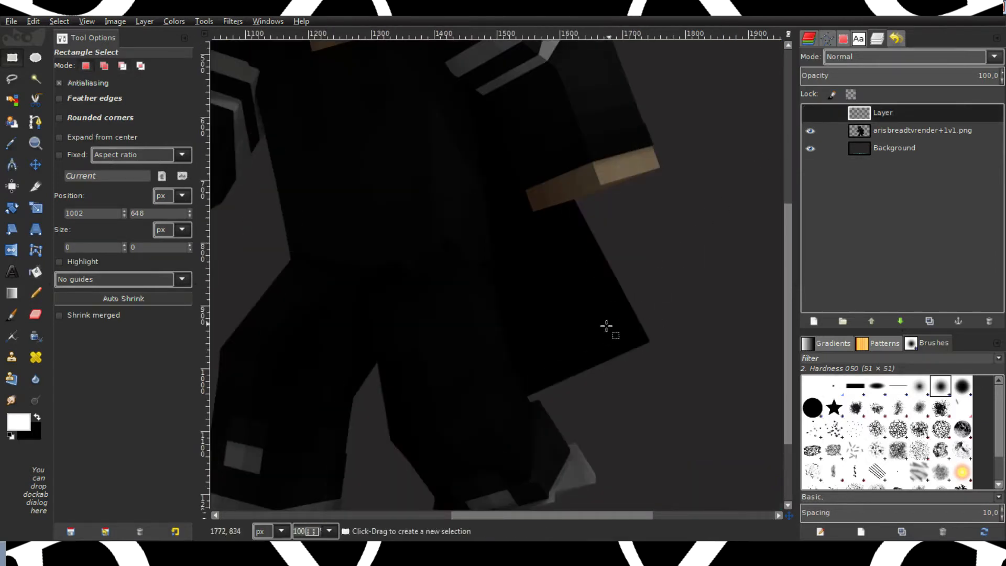
{"action": "left_click_drag", "start_coordinate": [606, 327], "coordinate": [600, 322]}
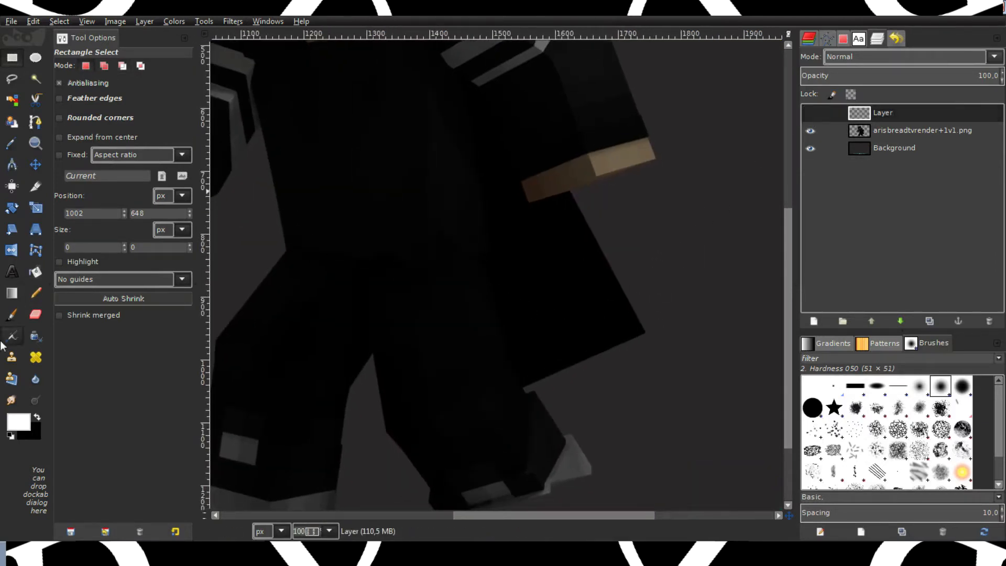
{"action": "left_click_drag", "start_coordinate": [329, 346], "coordinate": [548, 474]}
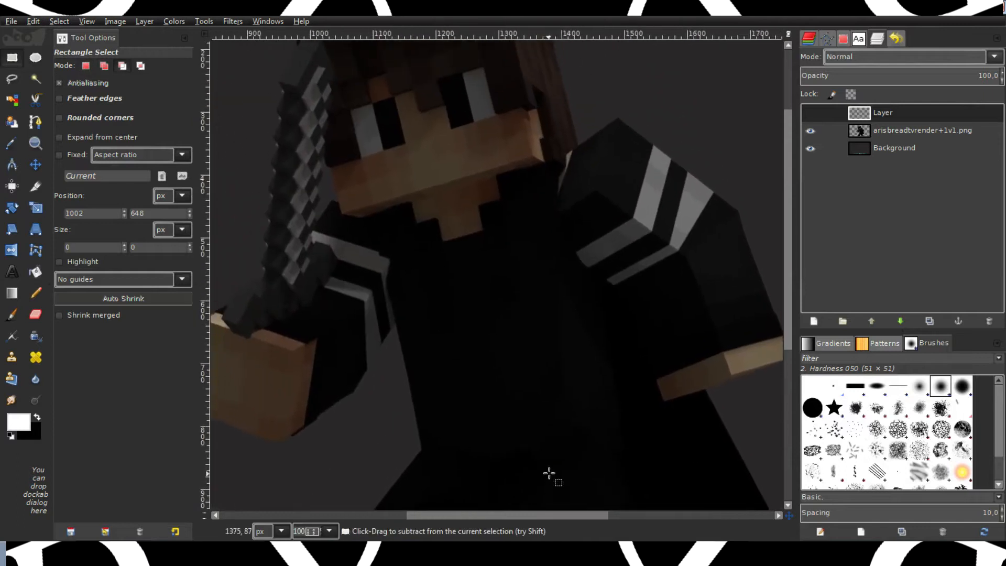
{"action": "left_click_drag", "start_coordinate": [557, 299], "coordinate": [492, 270]}
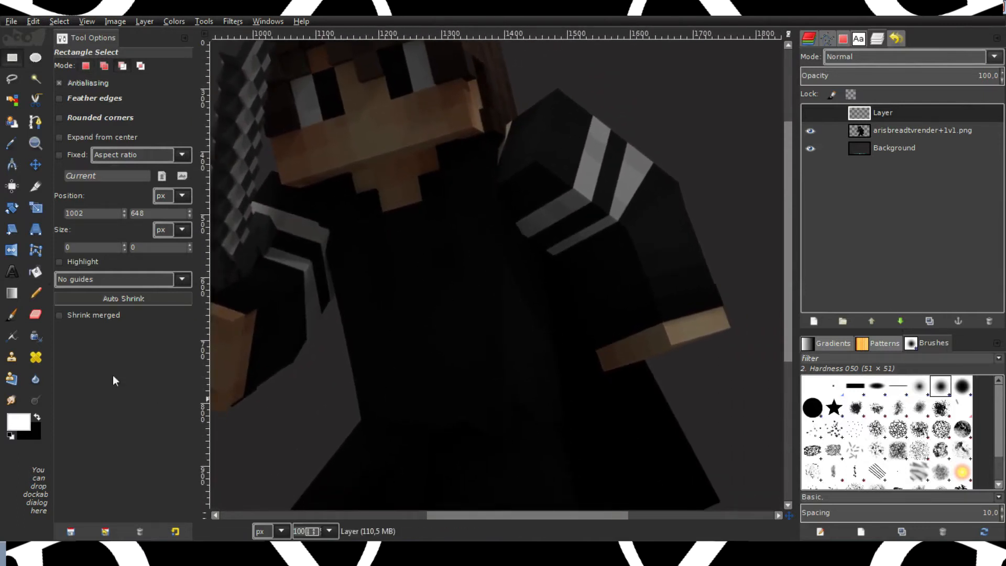
{"action": "left_click", "coordinate": [12, 78]}
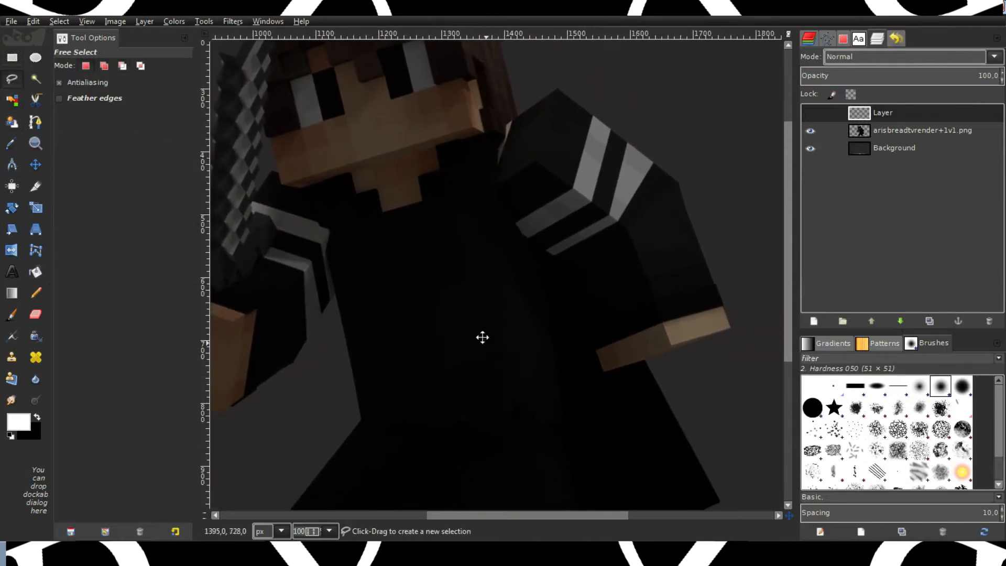
{"action": "mouse_move", "coordinate": [483, 337]}
{"action": "left_mouse_down"}
{"action": "mouse_move", "coordinate": [457, 195]}
{"action": "mouse_move", "coordinate": [386, 207]}
{"action": "left_mouse_up"}
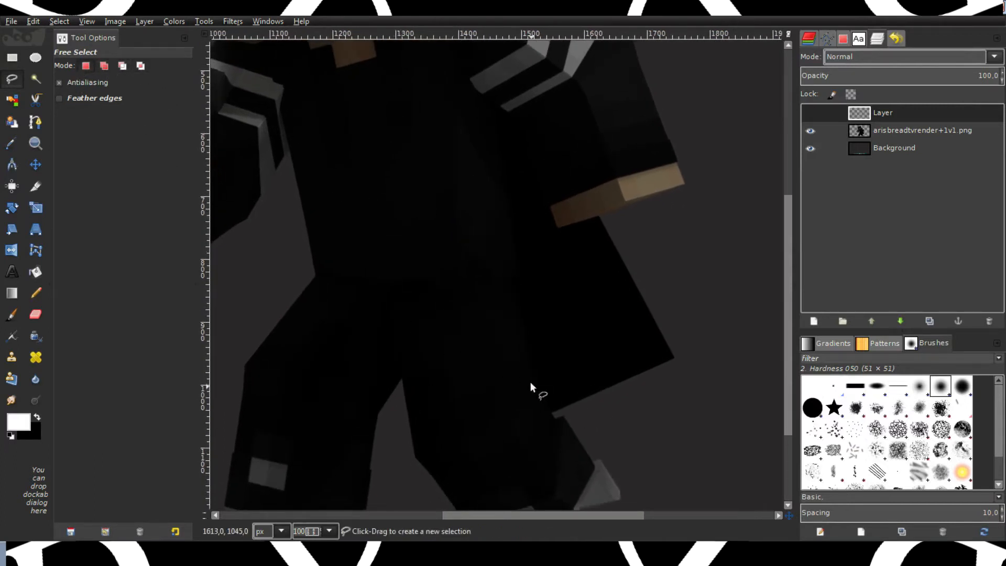
{"action": "scroll", "coordinate": [562, 384], "scroll_direction": "down", "scroll_amount": 1}
{"action": "left_click_drag", "start_coordinate": [561, 383], "coordinate": [541, 332]}
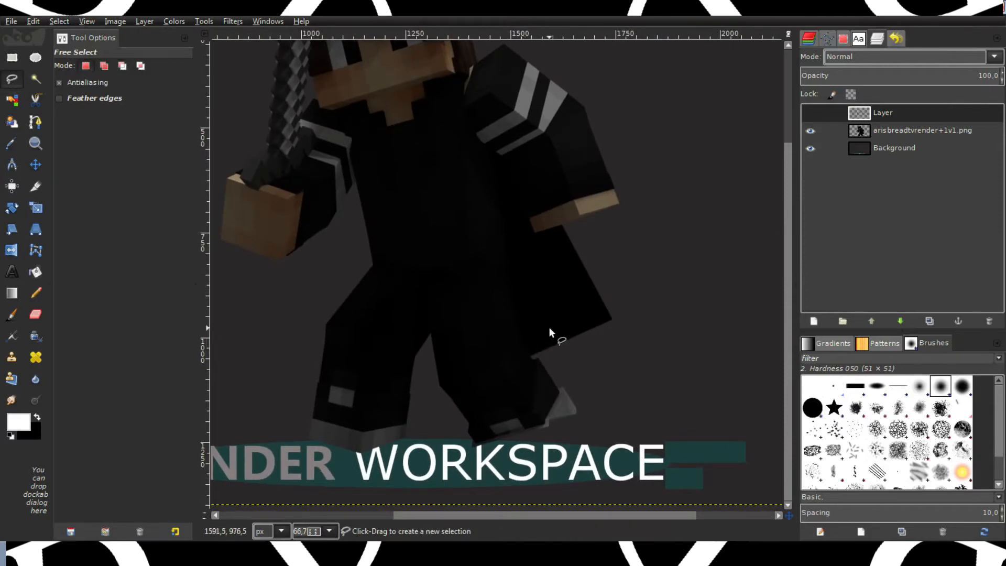
{"action": "scroll", "coordinate": [550, 329], "scroll_direction": "left", "scroll_amount": 2}
{"action": "scroll", "coordinate": [561, 337], "scroll_direction": "right", "scroll_amount": 2}
{"action": "scroll", "coordinate": [550, 344], "scroll_direction": "up", "scroll_amount": 2}
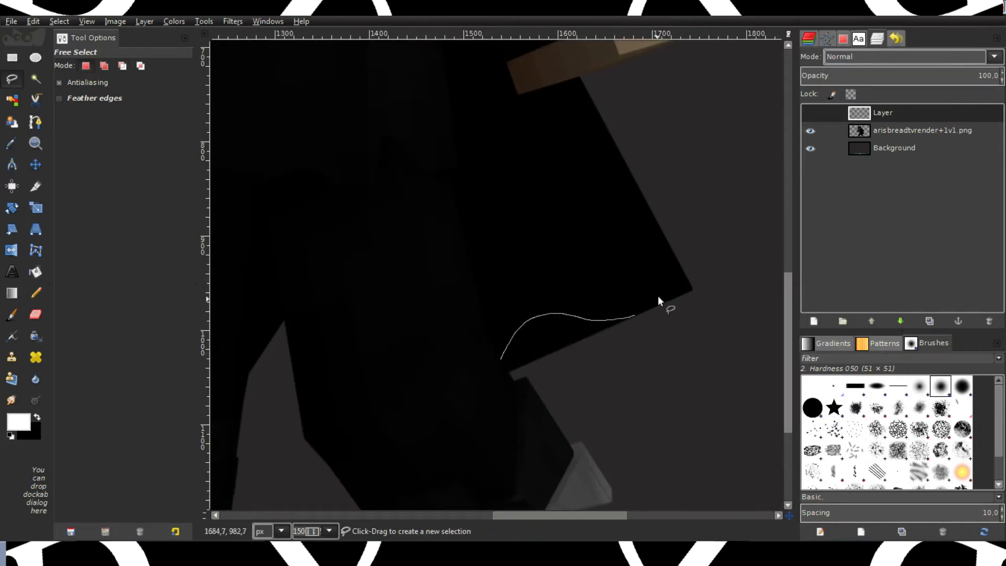
{"action": "left_click_drag", "start_coordinate": [701, 233], "coordinate": [701, 233]}
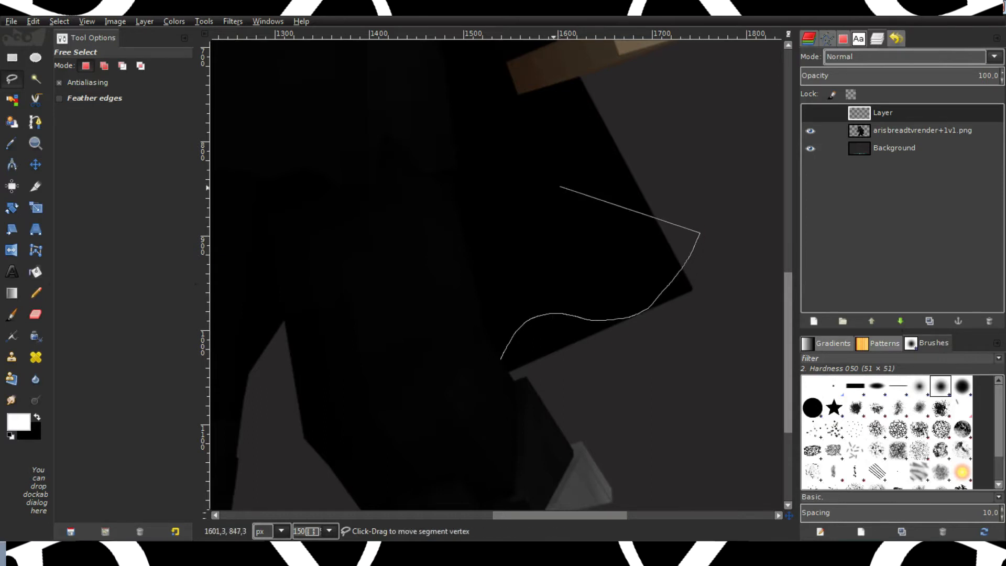
{"action": "left_click", "coordinate": [559, 186]}
{"action": "left_click", "coordinate": [500, 358]}
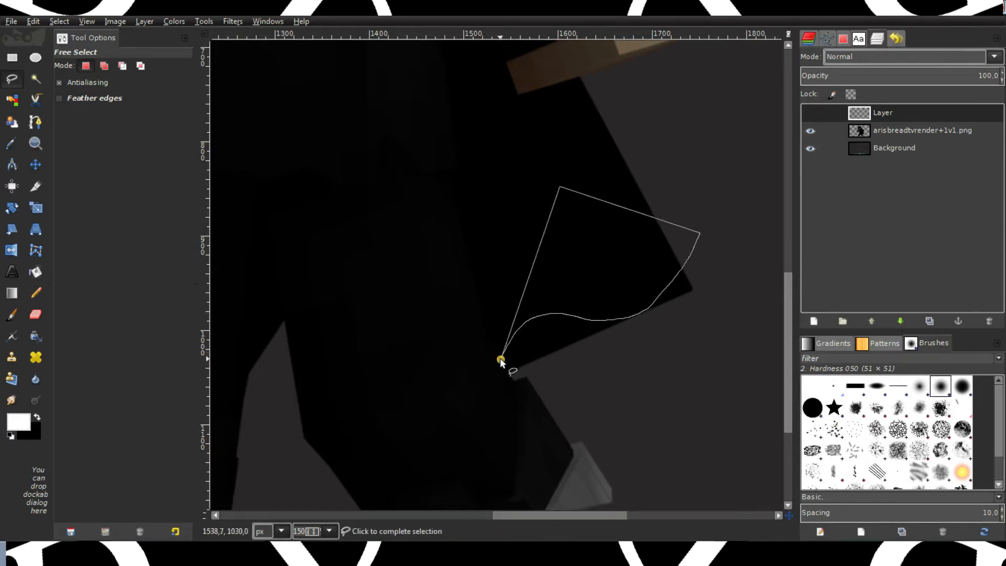
{"action": "left_click", "coordinate": [657, 281]}
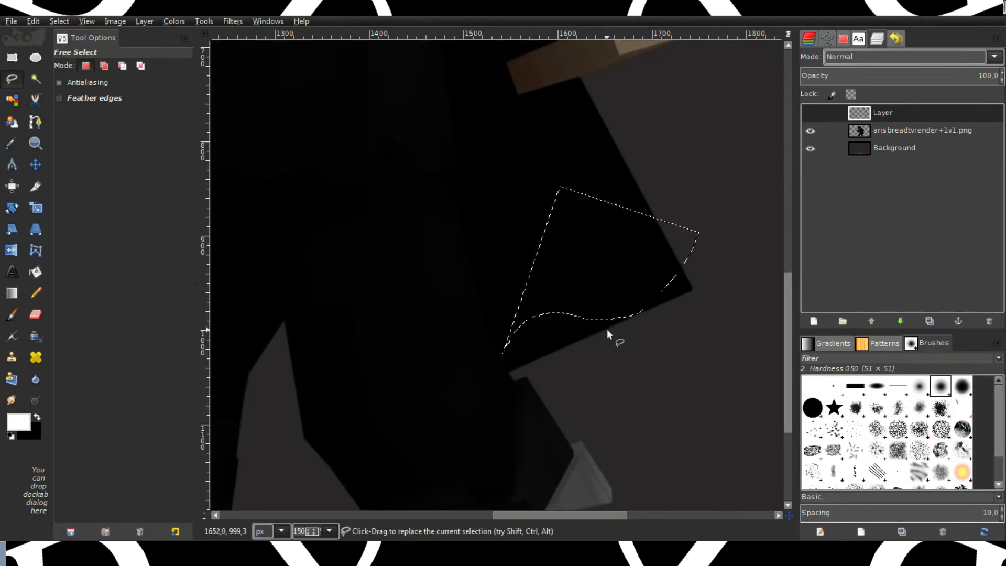
{"action": "left_click", "coordinate": [59, 21]}
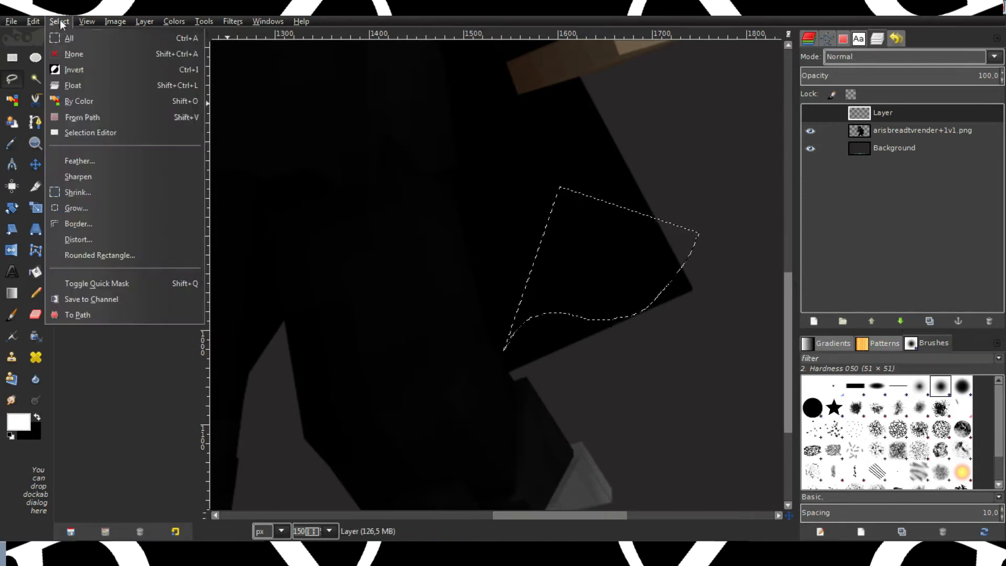
{"action": "left_click", "coordinate": [74, 53]}
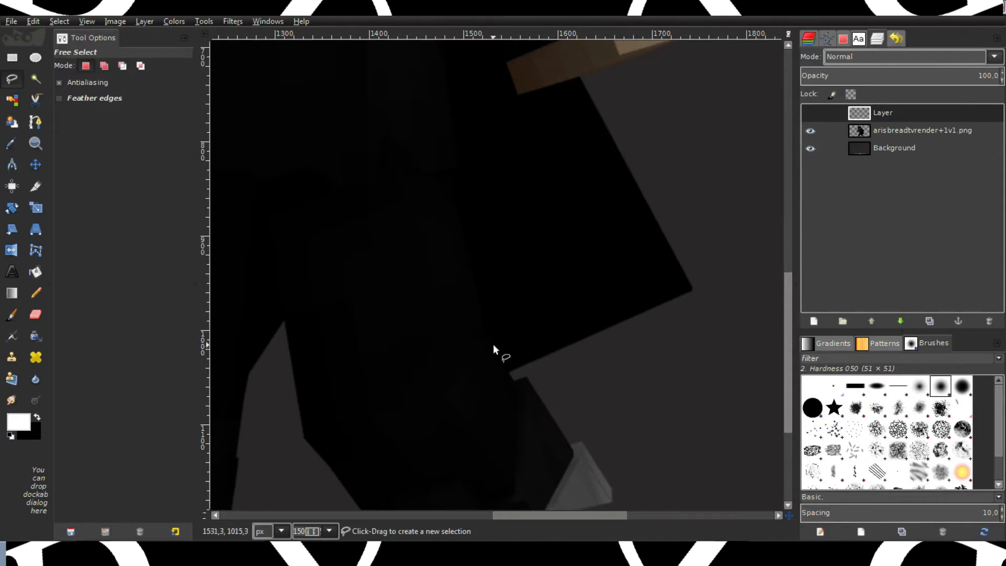
Outline the cape's lower edge with a wavy freehand selection extending past its outer corner, and delete that area from the character render layer
{"action": "mouse_move", "coordinate": [494, 344]}
{"action": "left_mouse_down"}
{"action": "mouse_move", "coordinate": [555, 300]}
{"action": "mouse_move", "coordinate": [593, 305]}
{"action": "left_mouse_up"}
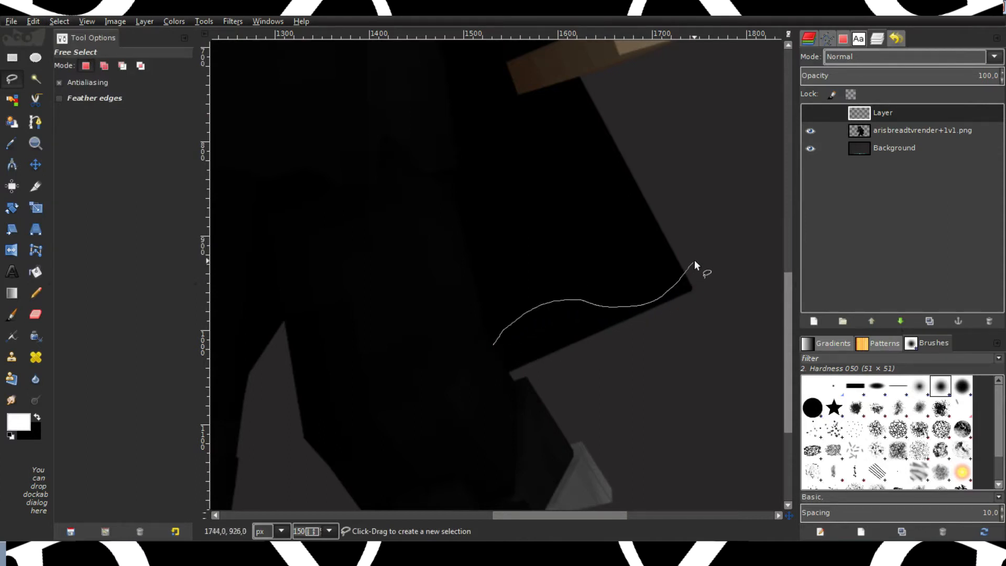
{"action": "left_click", "coordinate": [740, 405]}
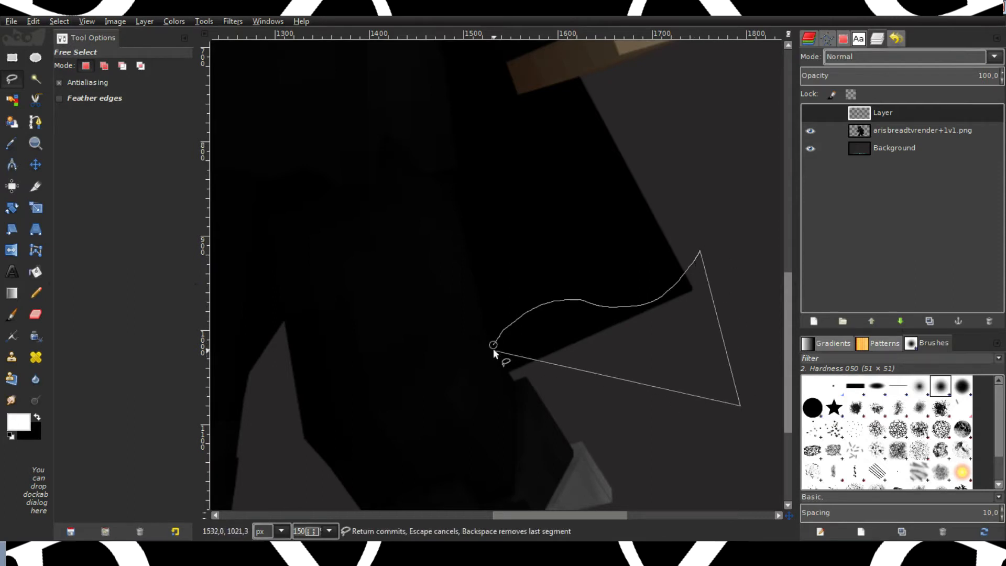
{"action": "left_click", "coordinate": [493, 346]}
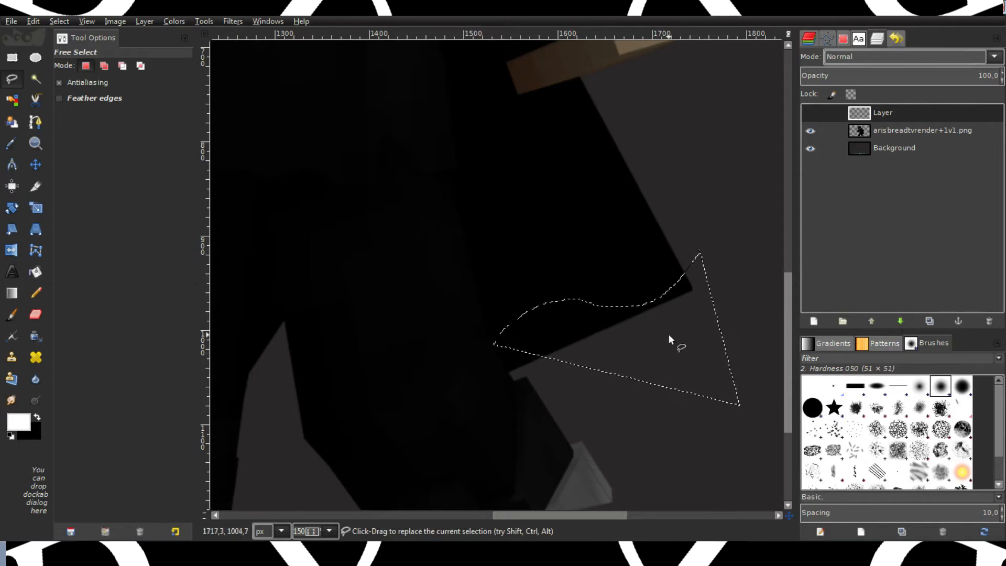
{"action": "left_click", "coordinate": [867, 132]}
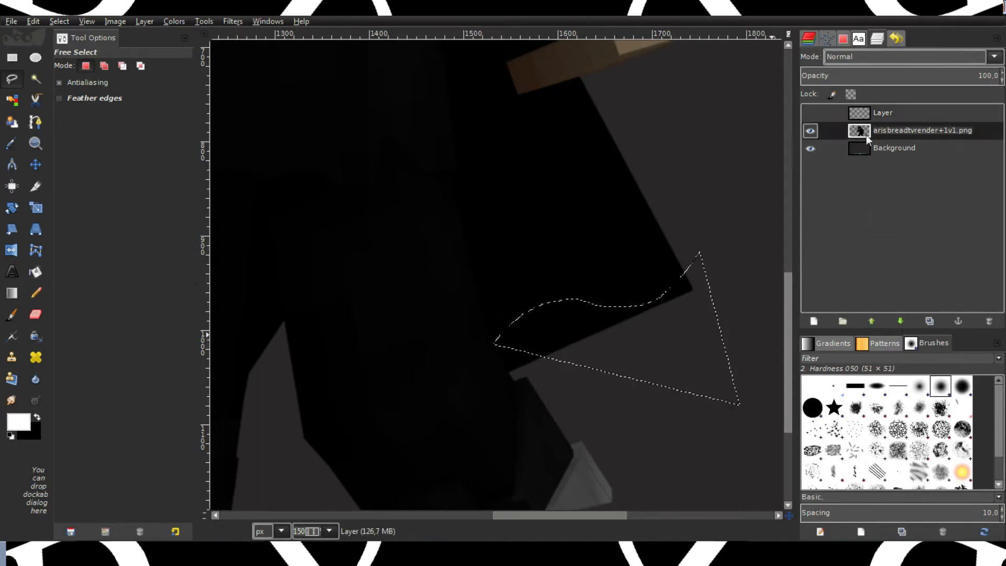
{"action": "key", "text": "Delete"}
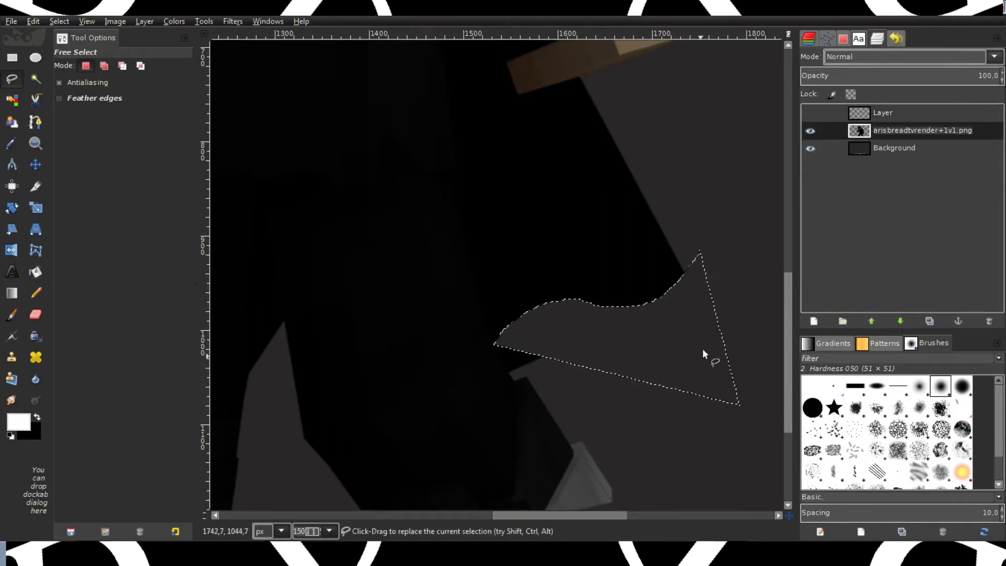